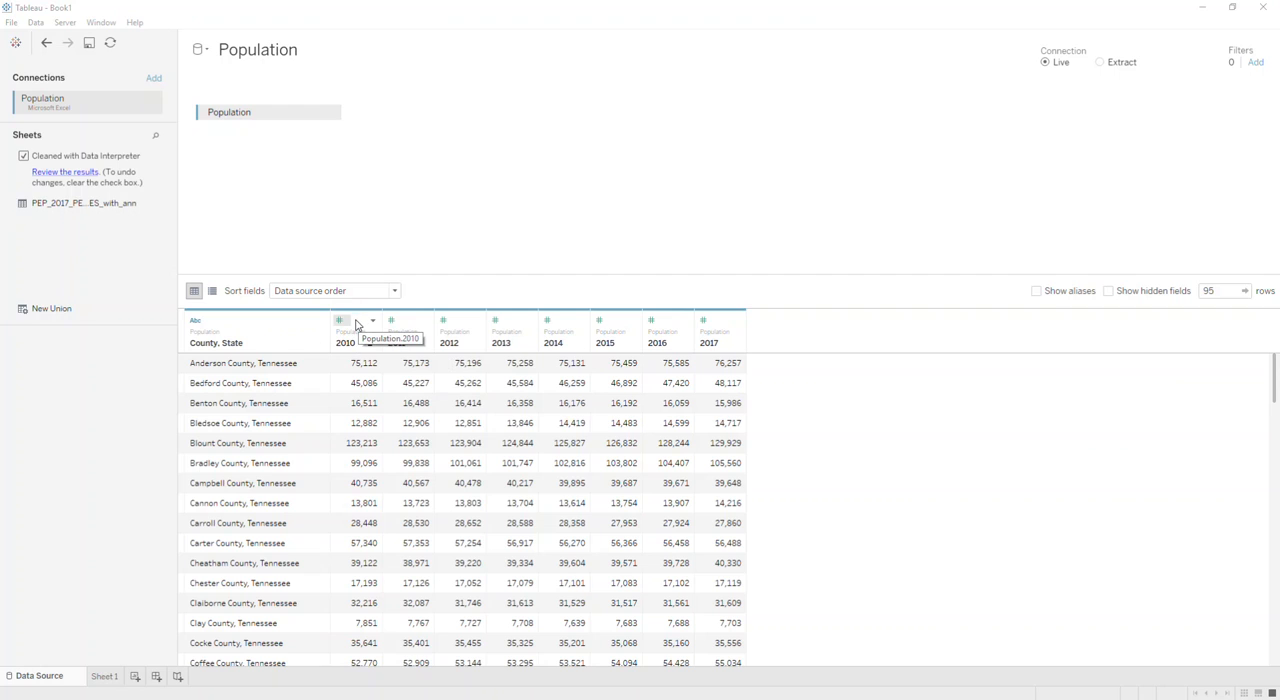
Pivot the 2010 through 2017 population columns into rows.
left_click(361, 327)
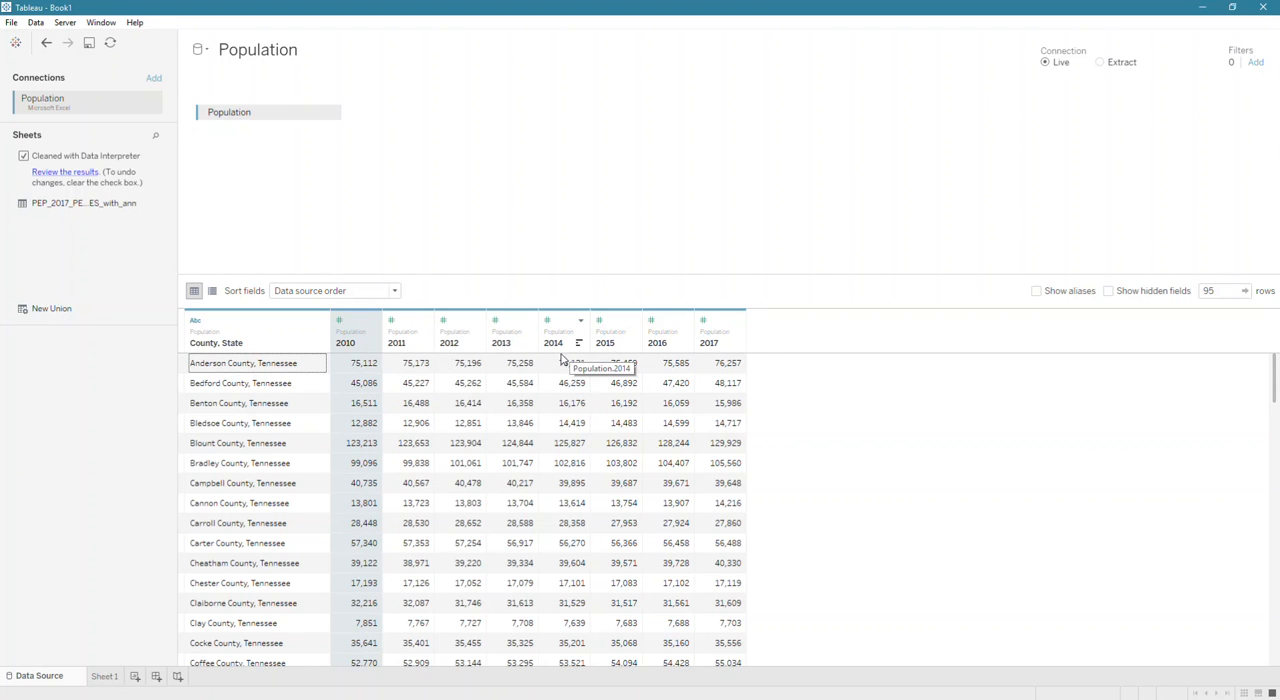
left_click(720, 326)
left_click(366, 328)
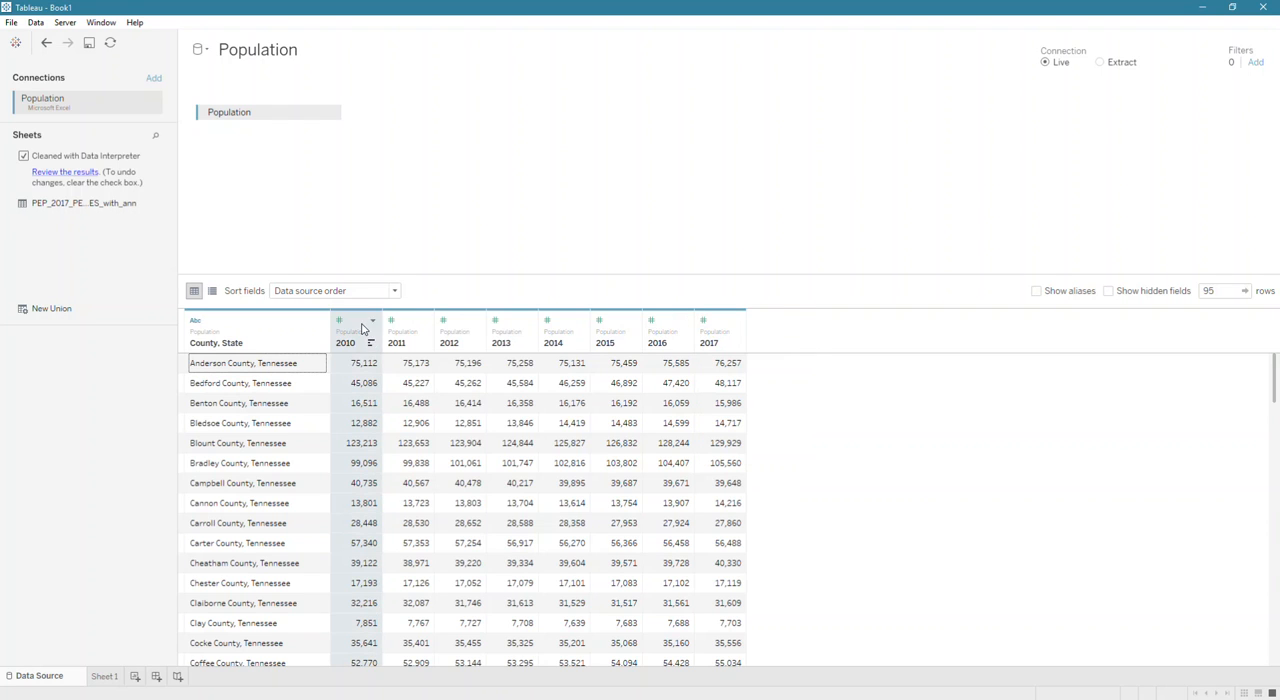
left_click(715, 334, "shift")
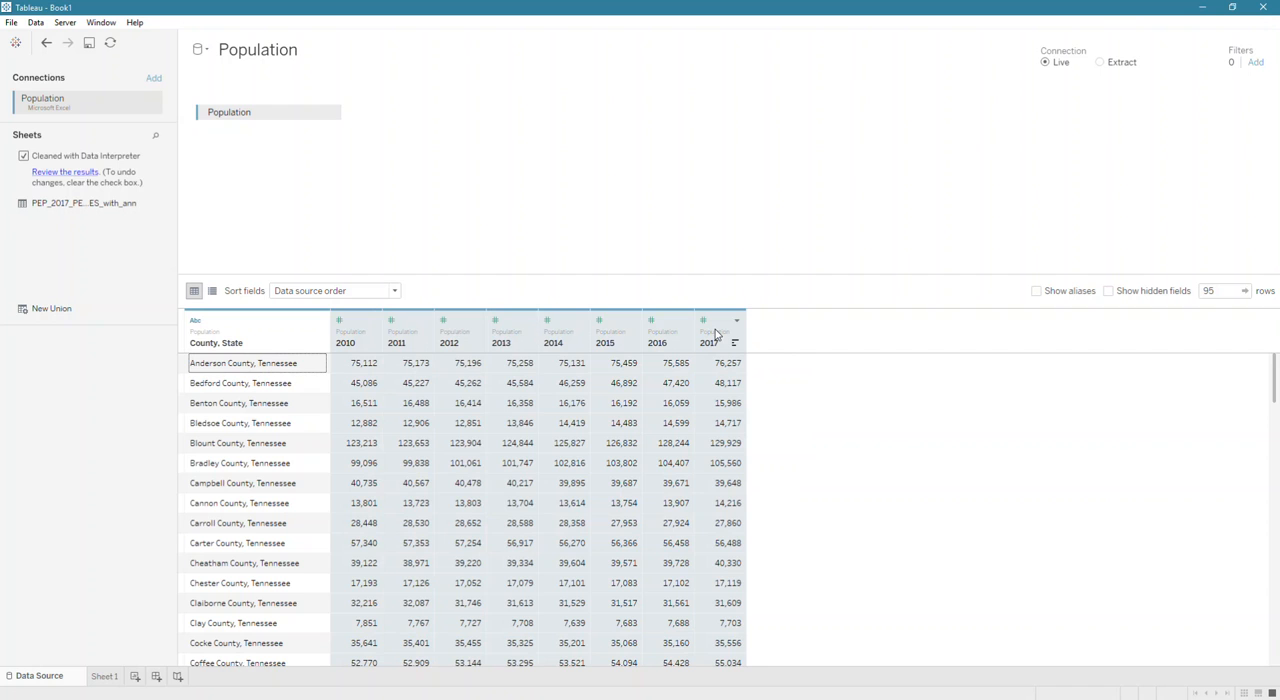
right_click(715, 334)
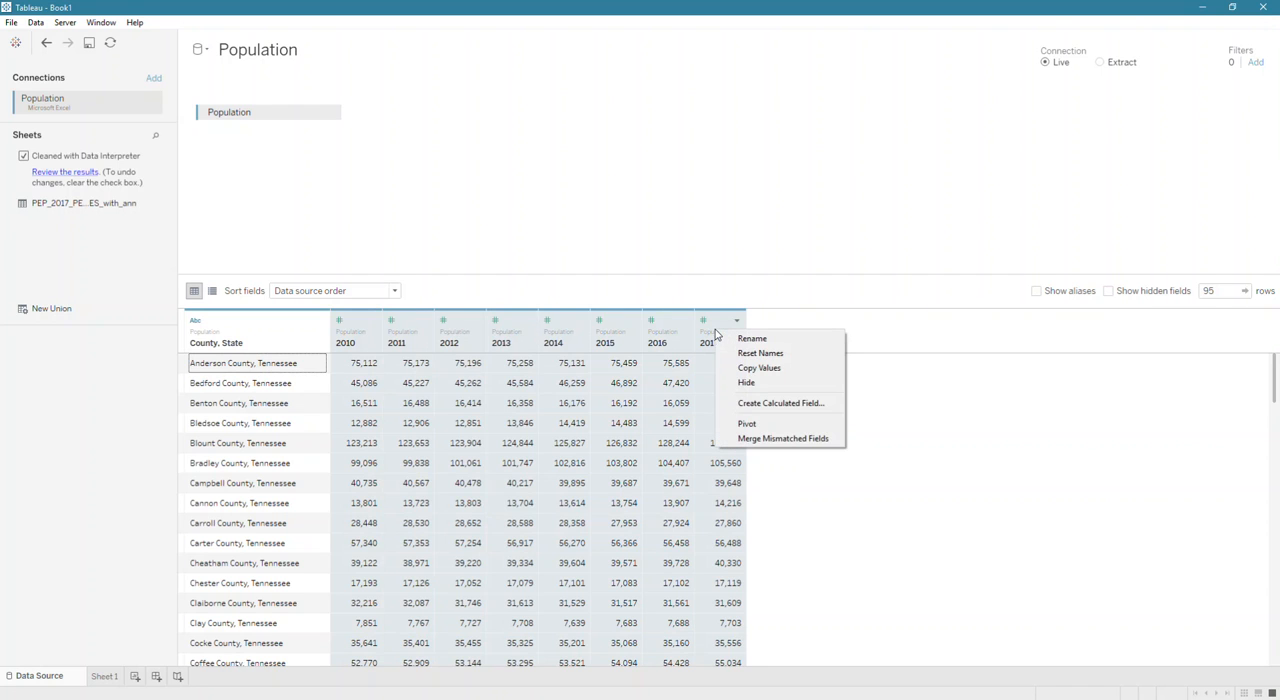
left_click(737, 425)
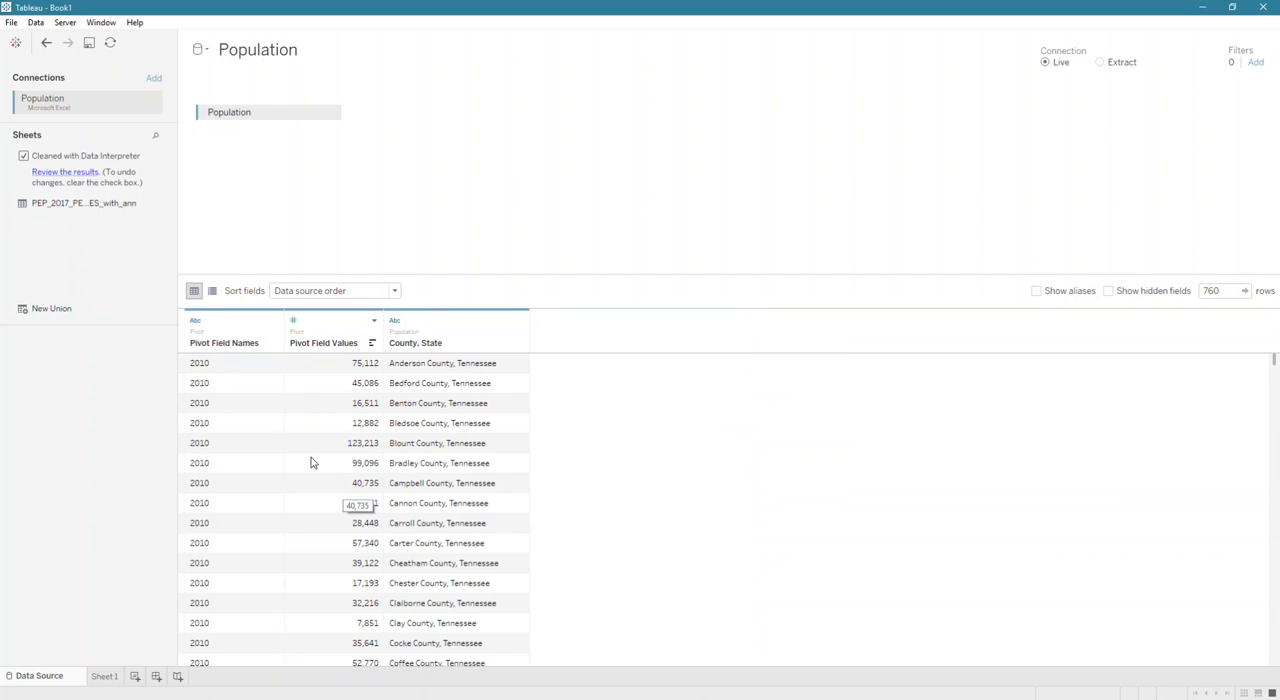
Rename the pivot field names column as Year and the pivot field values column as Population.
left_click(226, 343)
left_click(226, 343)
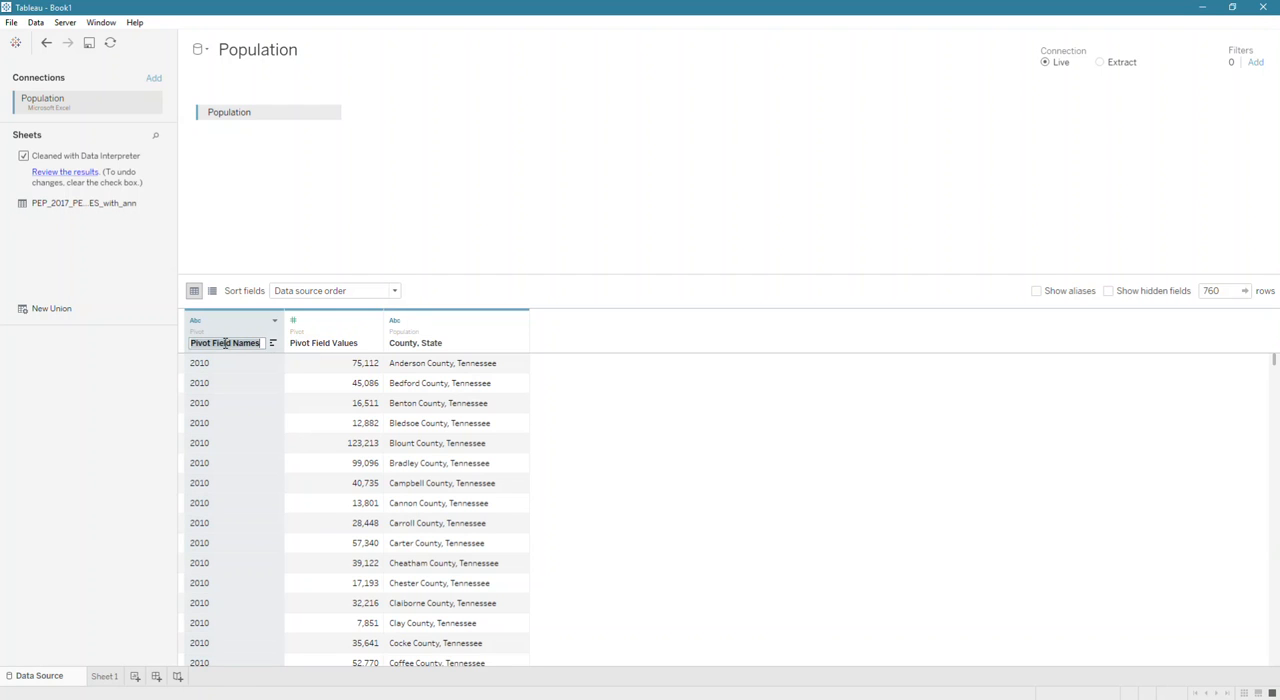
type("Year")
key("Return")
left_click(305, 345)
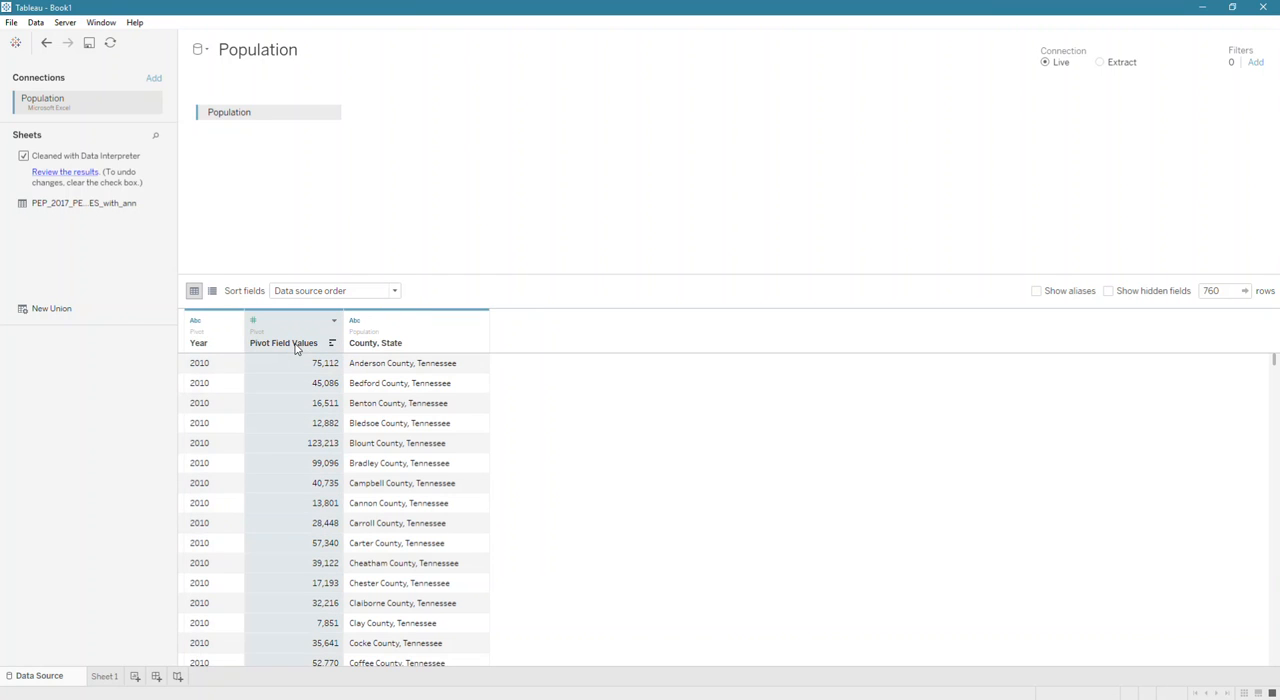
left_click(295, 345)
type("P")
key("Return")
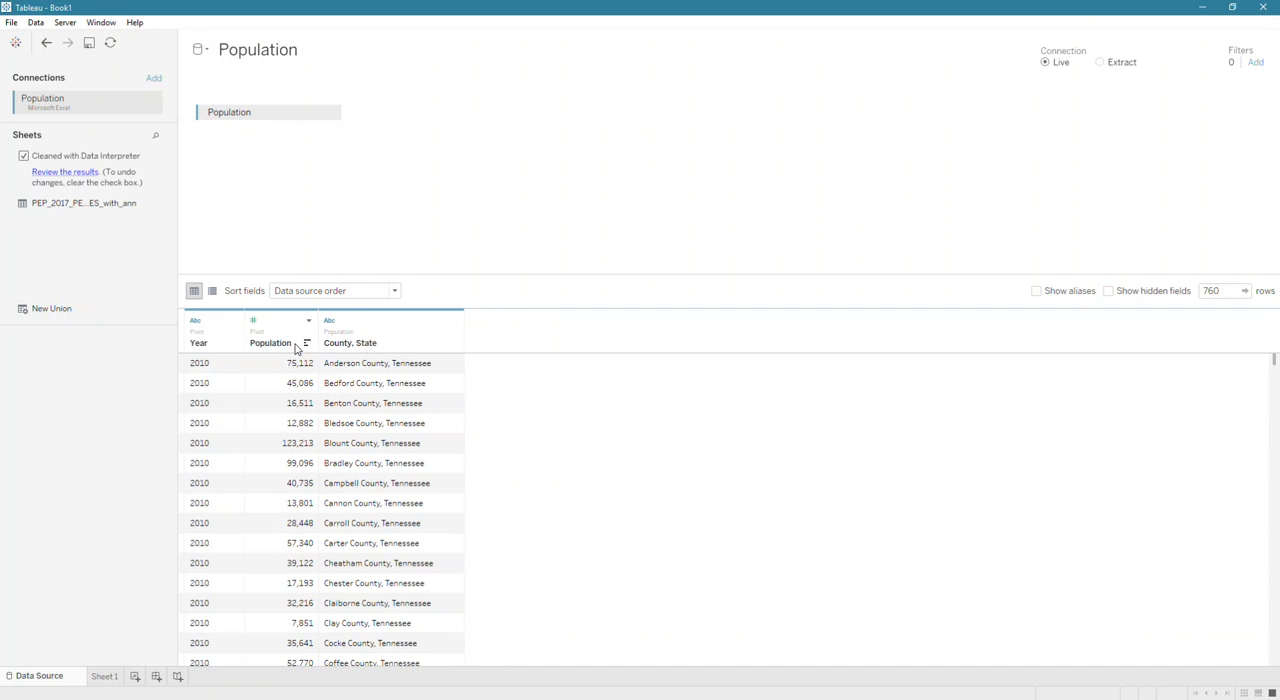
Build a text table on Sheet 1 with Year on rows, County, State on columns and Population as the text.
left_click(106, 677)
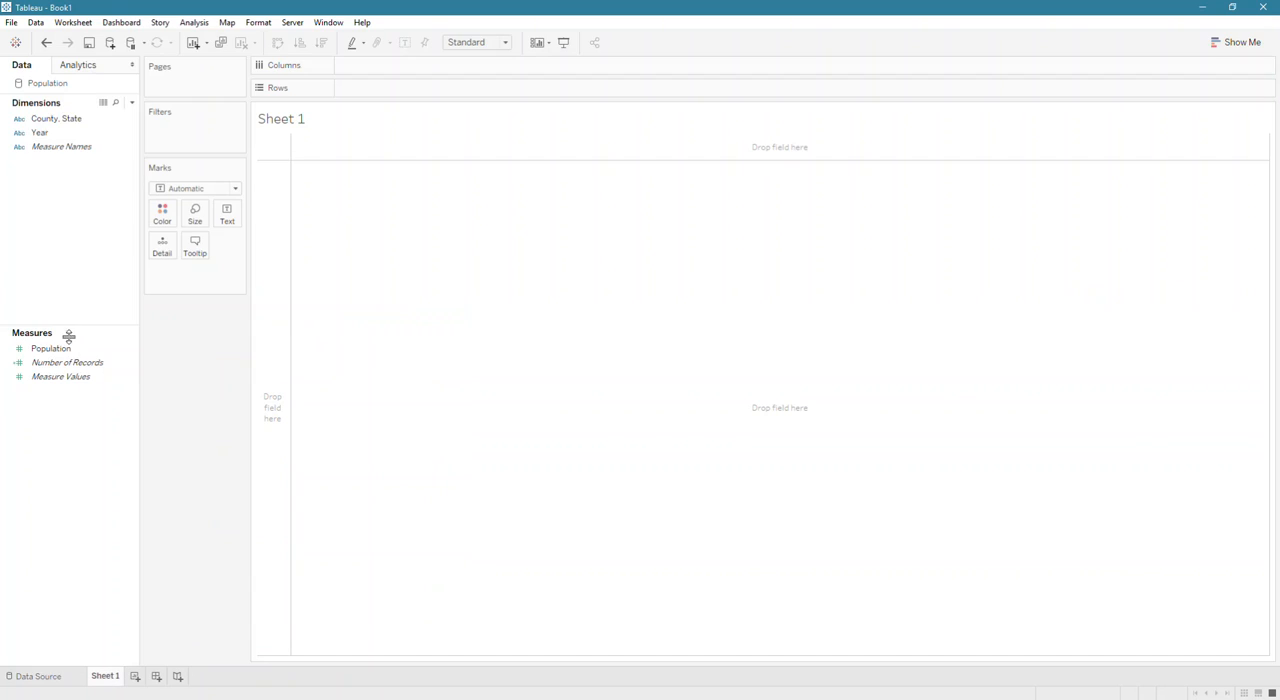
left_click_drag(51, 136, 270, 235)
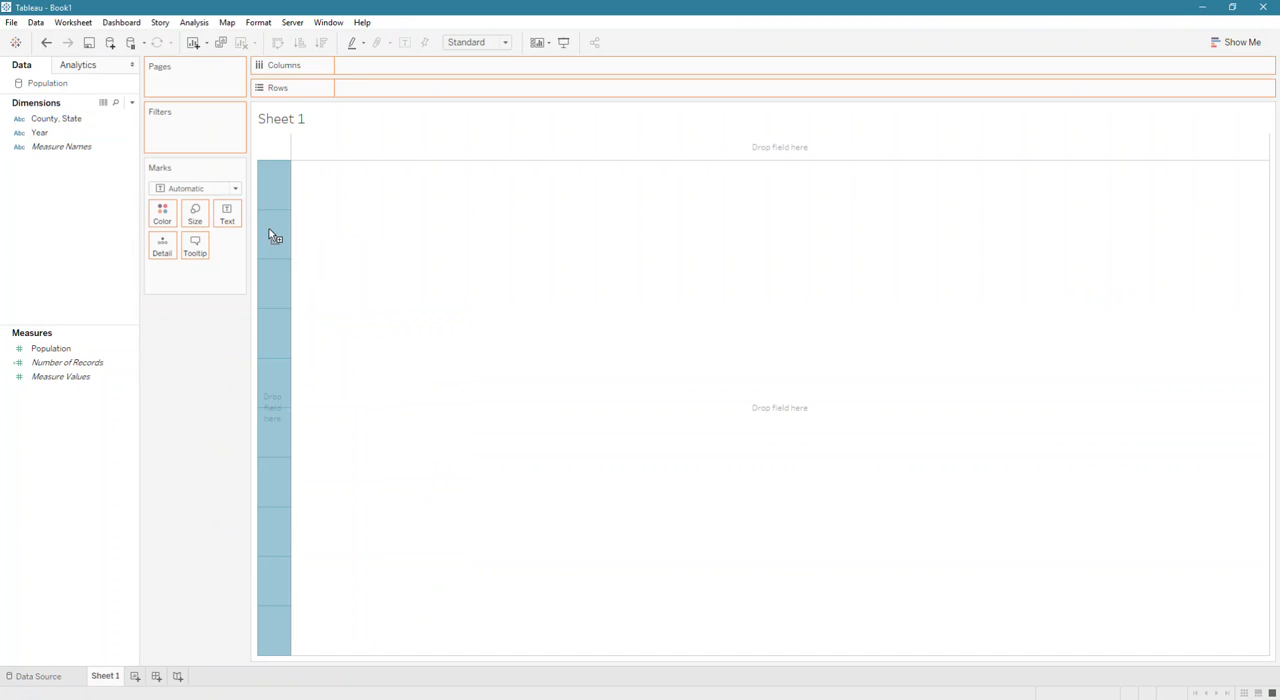
left_click_drag(50, 350, 229, 216)
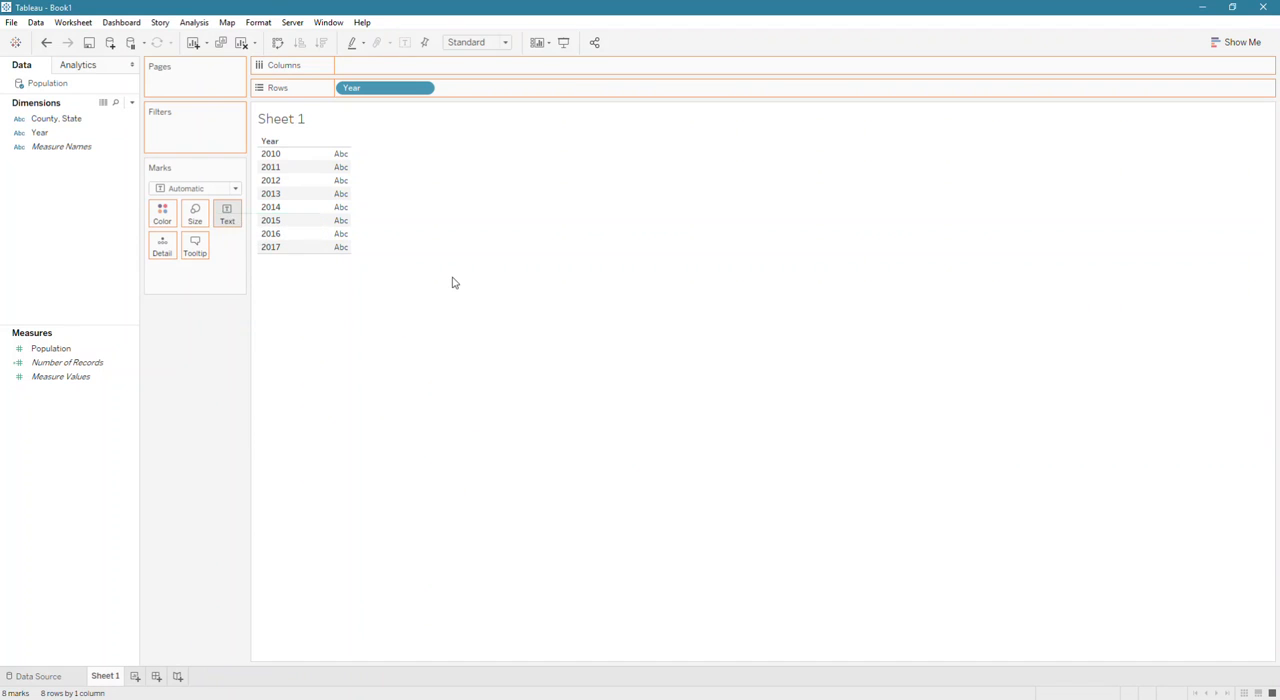
left_click_drag(46, 119, 414, 71)
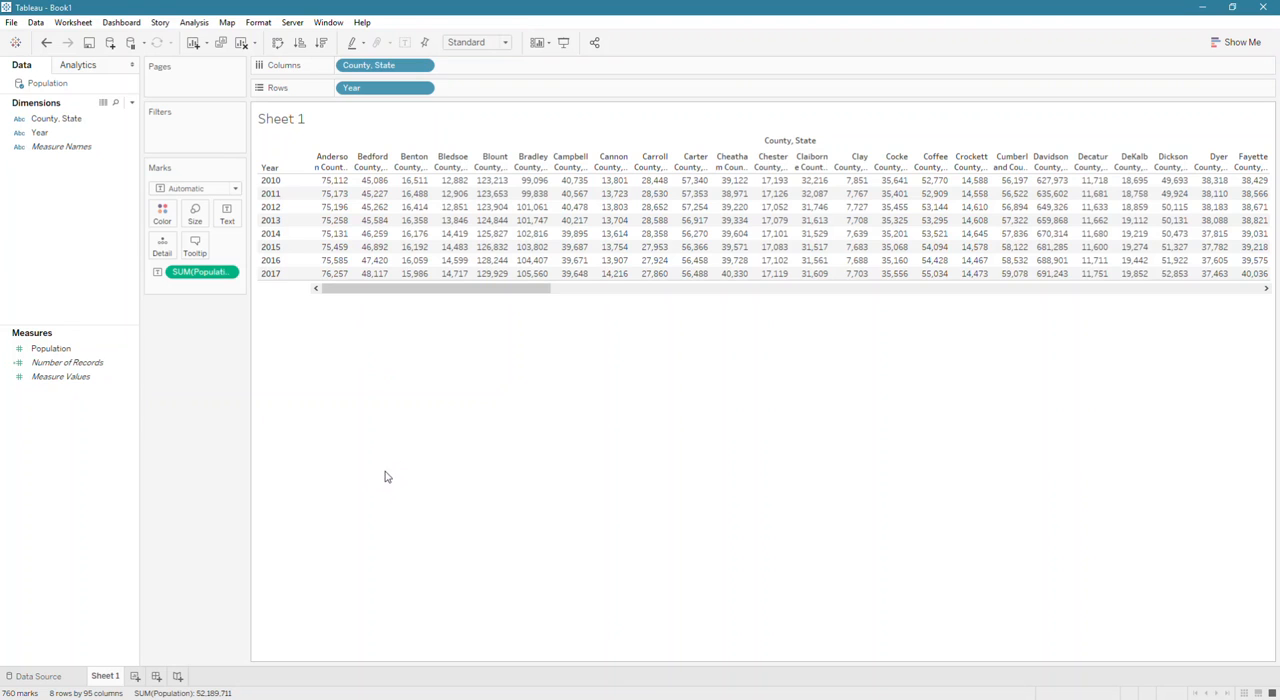
Duplicate SUM(Population) as a detail mark, apply the Percent Difference quick table calculation to it and drop it onto the text measure.
left_click_drag(194, 271, 162, 246)
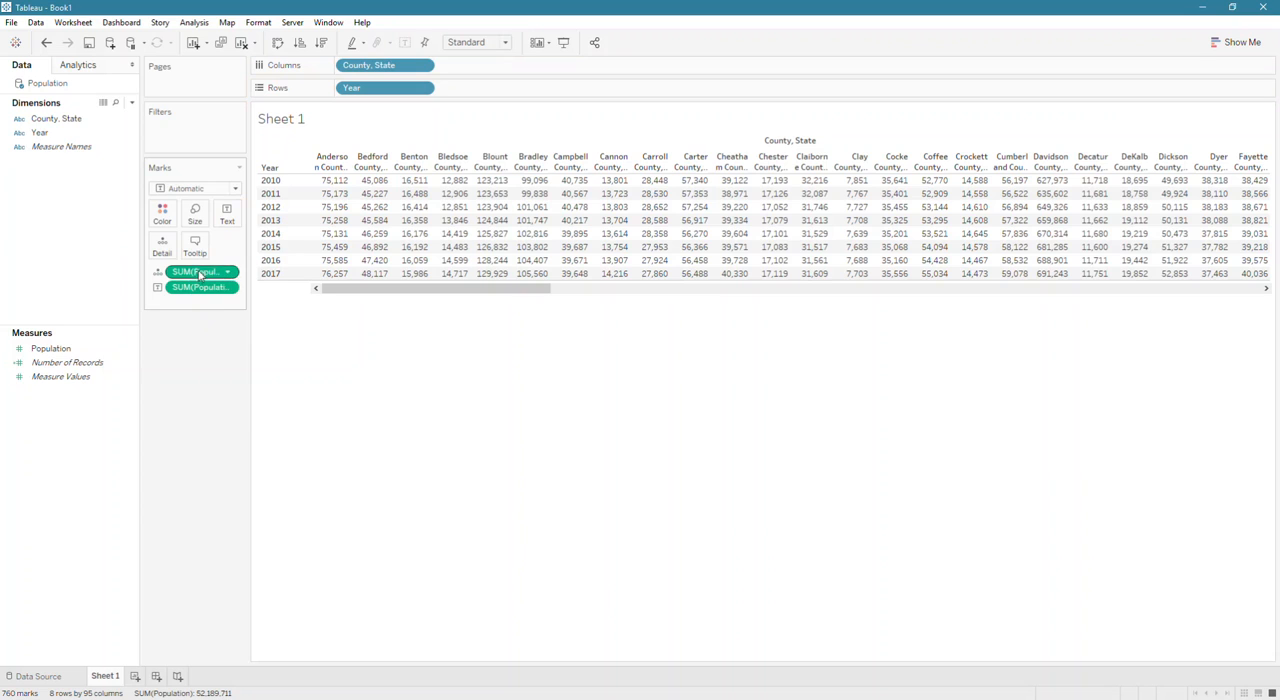
right_click(200, 276)
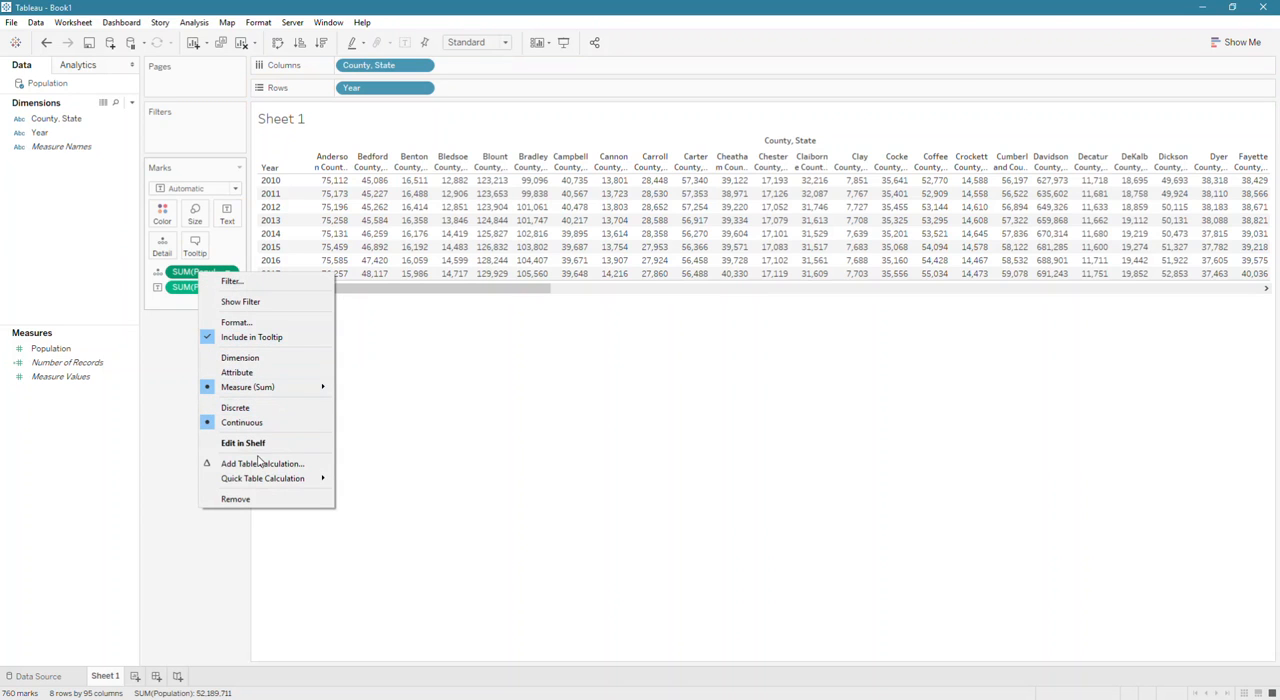
mouse_move(264, 484)
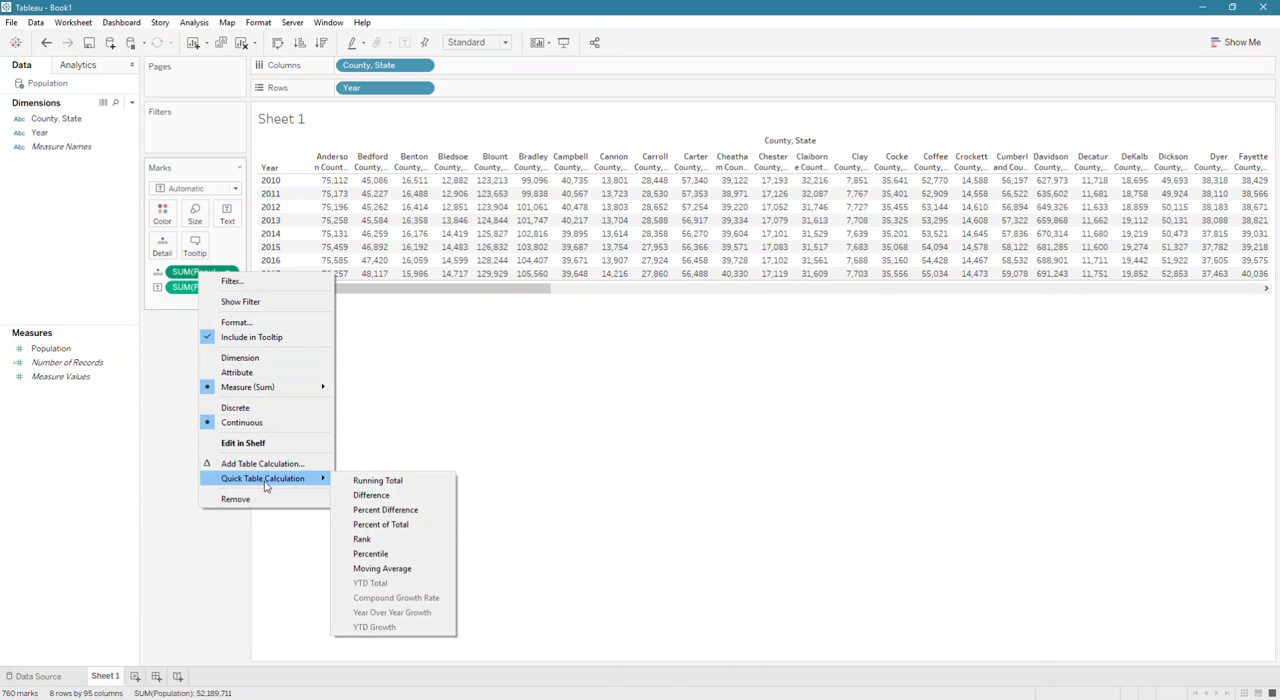
left_click(393, 513)
mouse_move(203, 276)
left_mouse_down()
mouse_move(228, 218)
mouse_move(216, 288)
left_mouse_up()
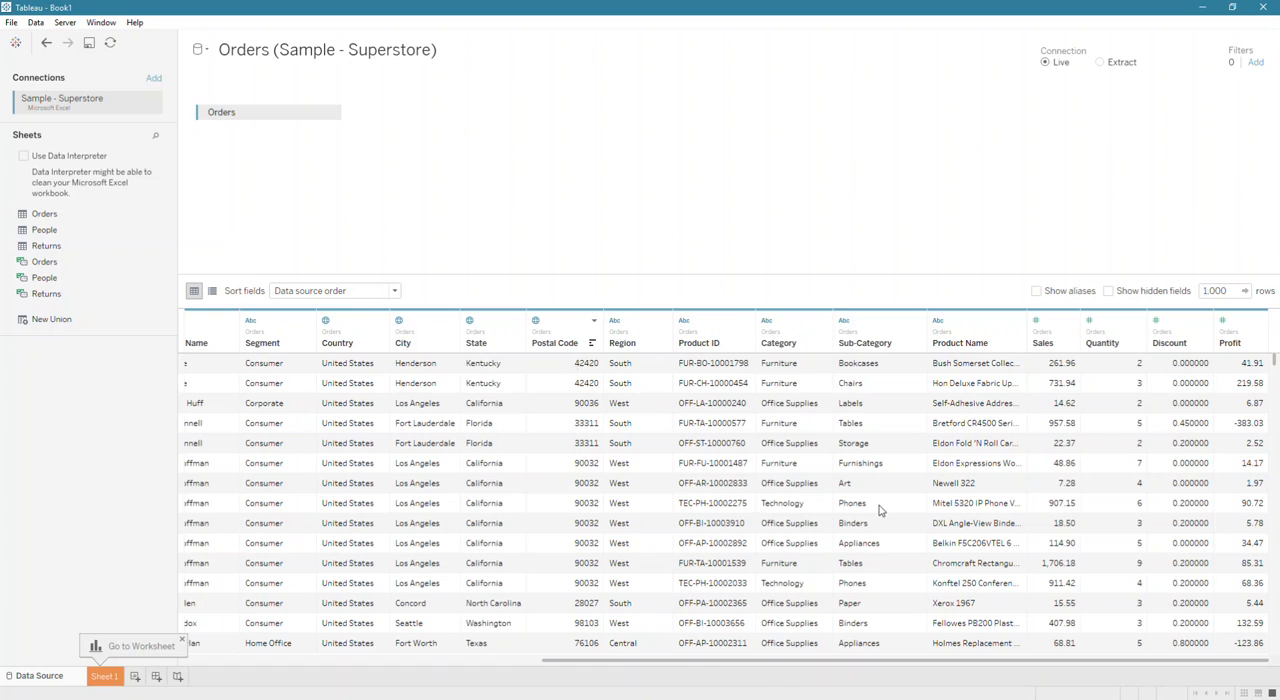
Pivot the Sales, Quantity, Discount and Profit columns of the Superstore Orders data into rows.
left_click(1057, 329)
left_click(1057, 329)
left_click(1058, 330)
left_click(1059, 327)
left_click(1060, 331)
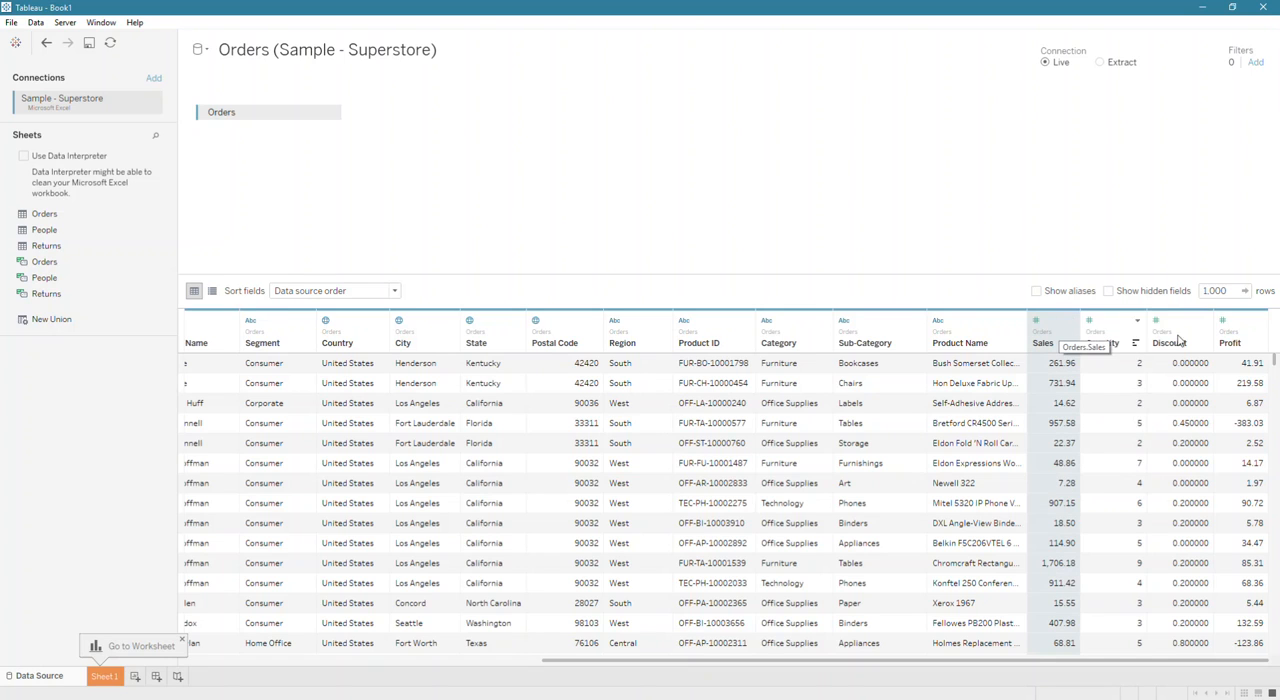
left_click(1240, 337, "shift")
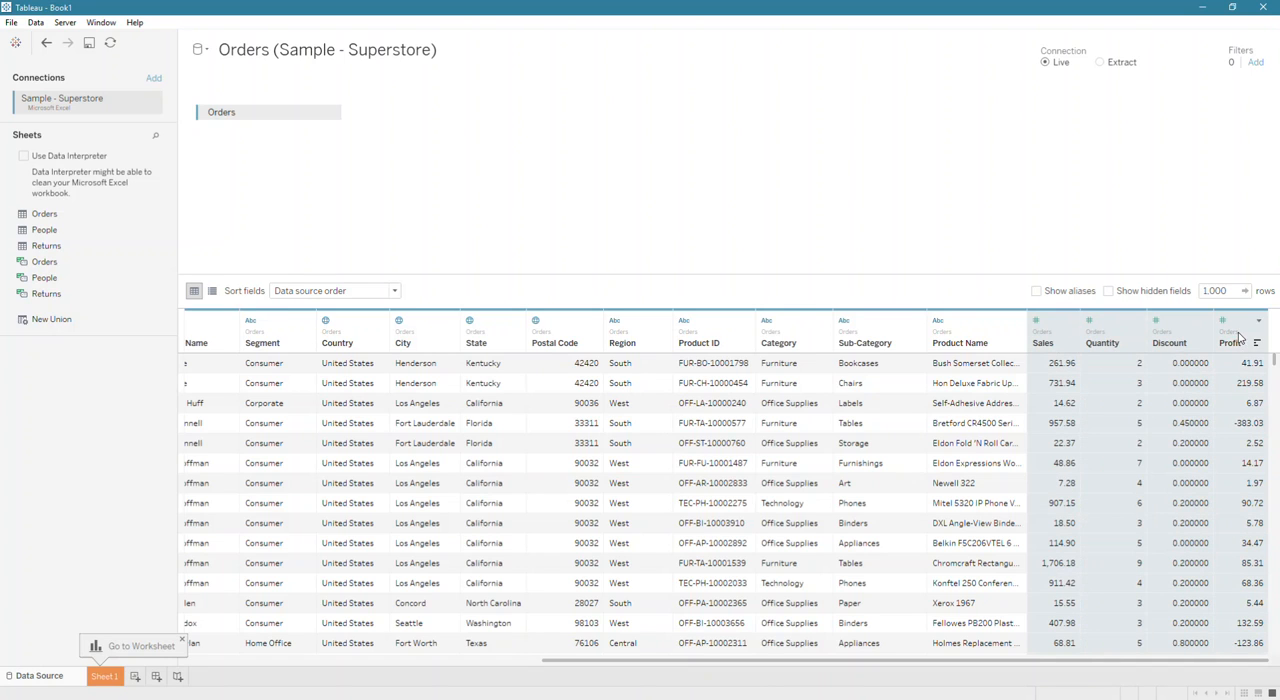
right_click(1169, 510)
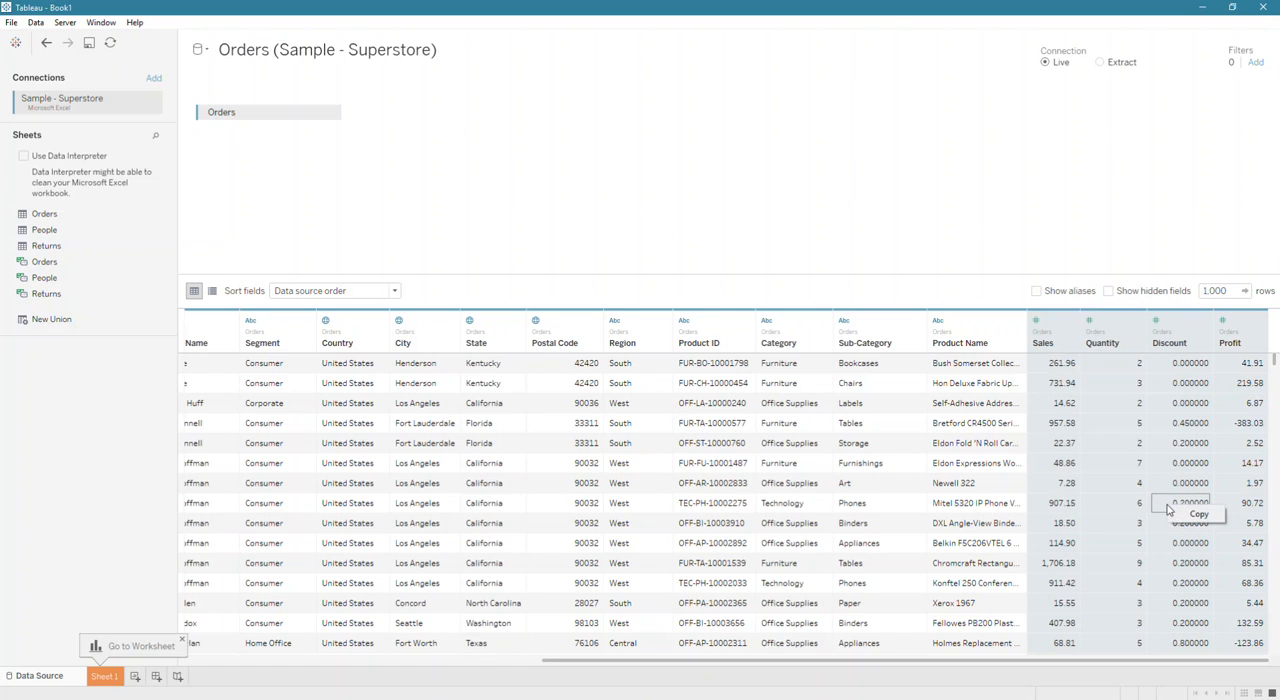
right_click(1128, 339)
left_click(1157, 414)
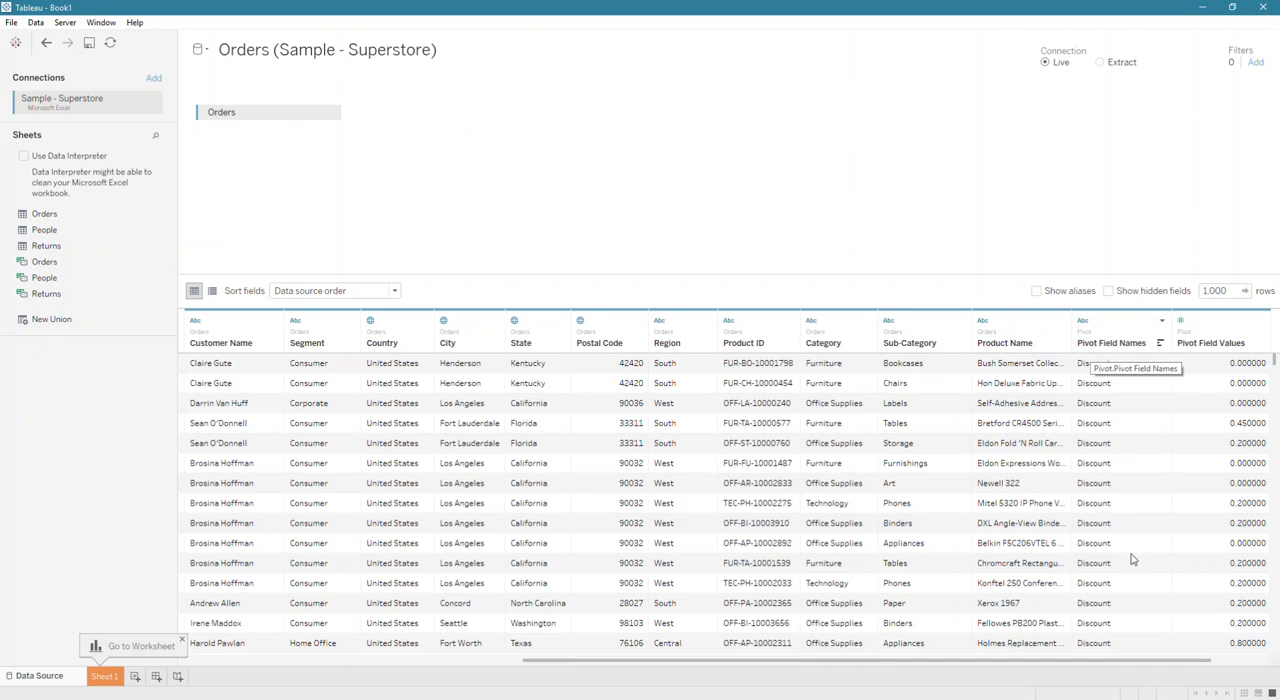
Rename the pivot field names column as Measures and the pivot field values column as Values.
double_click(1108, 343)
type("Ma")
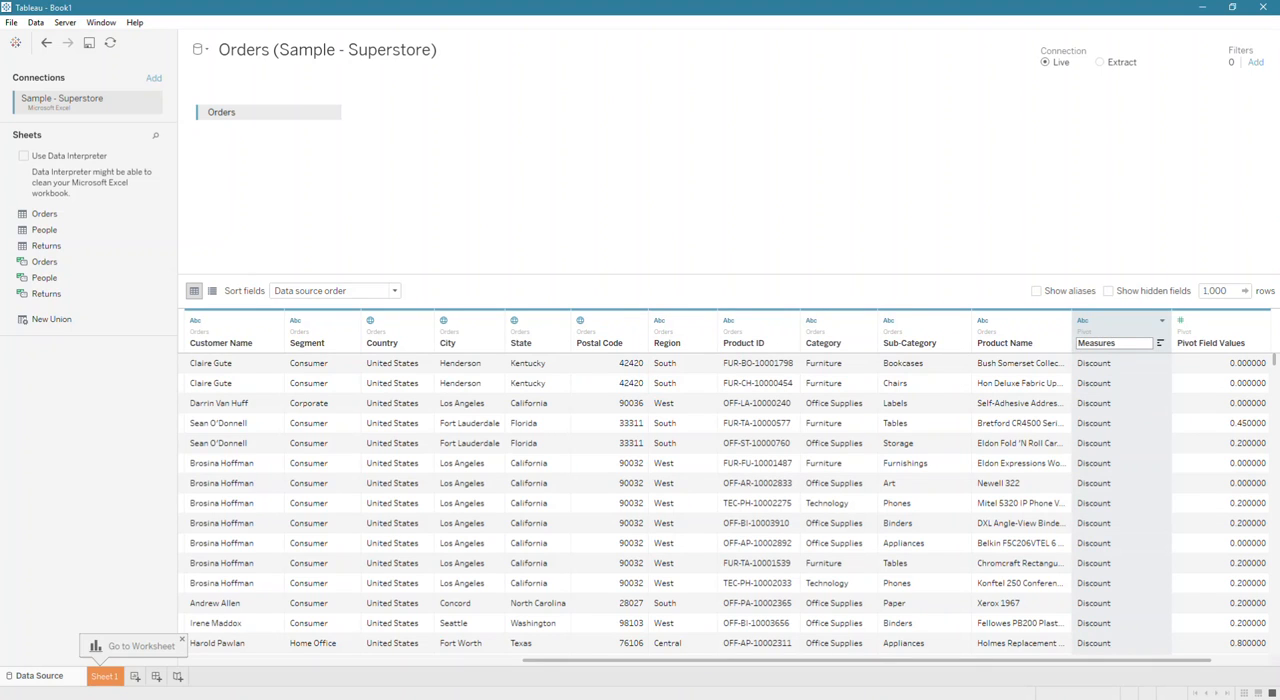
type("asures")
double_click(1190, 343)
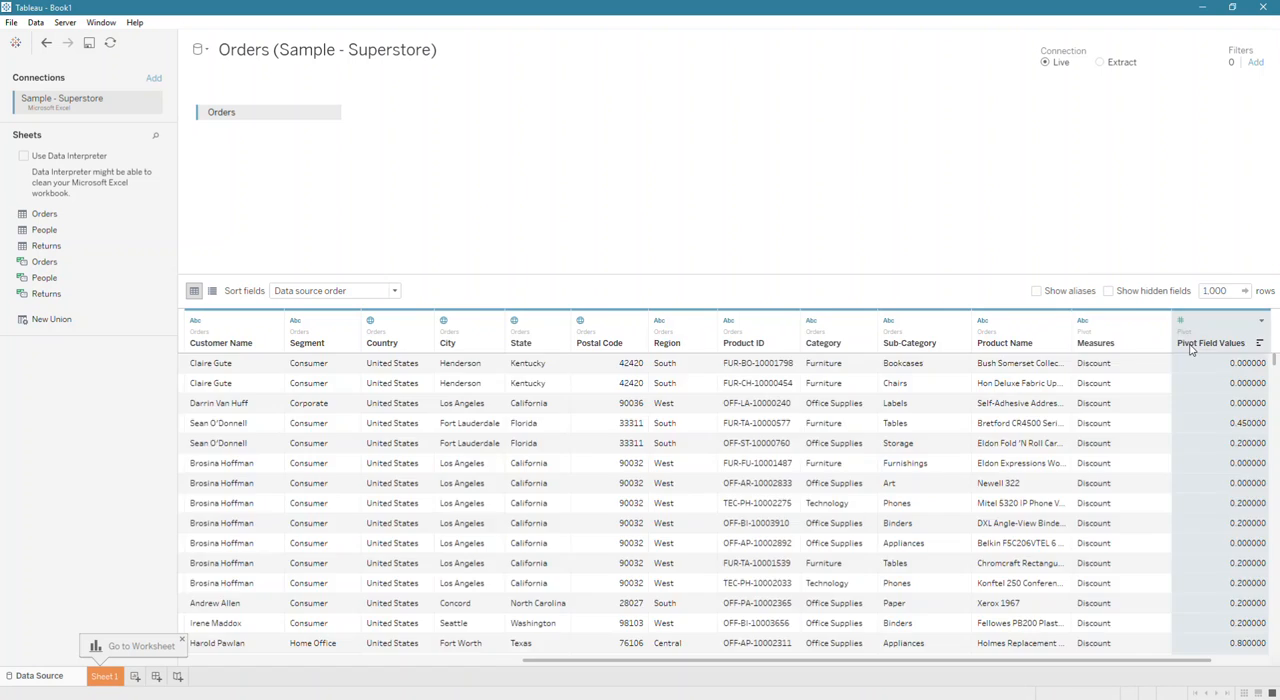
type("Va")
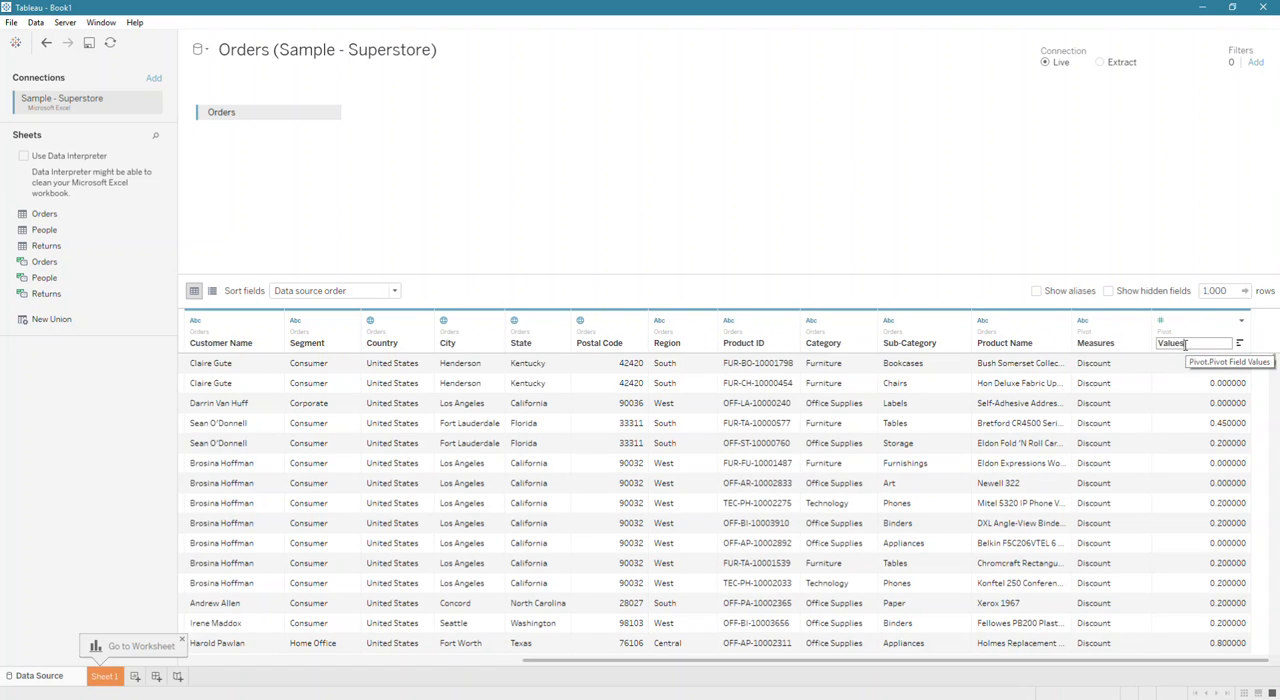
type("lues")
key("Return")
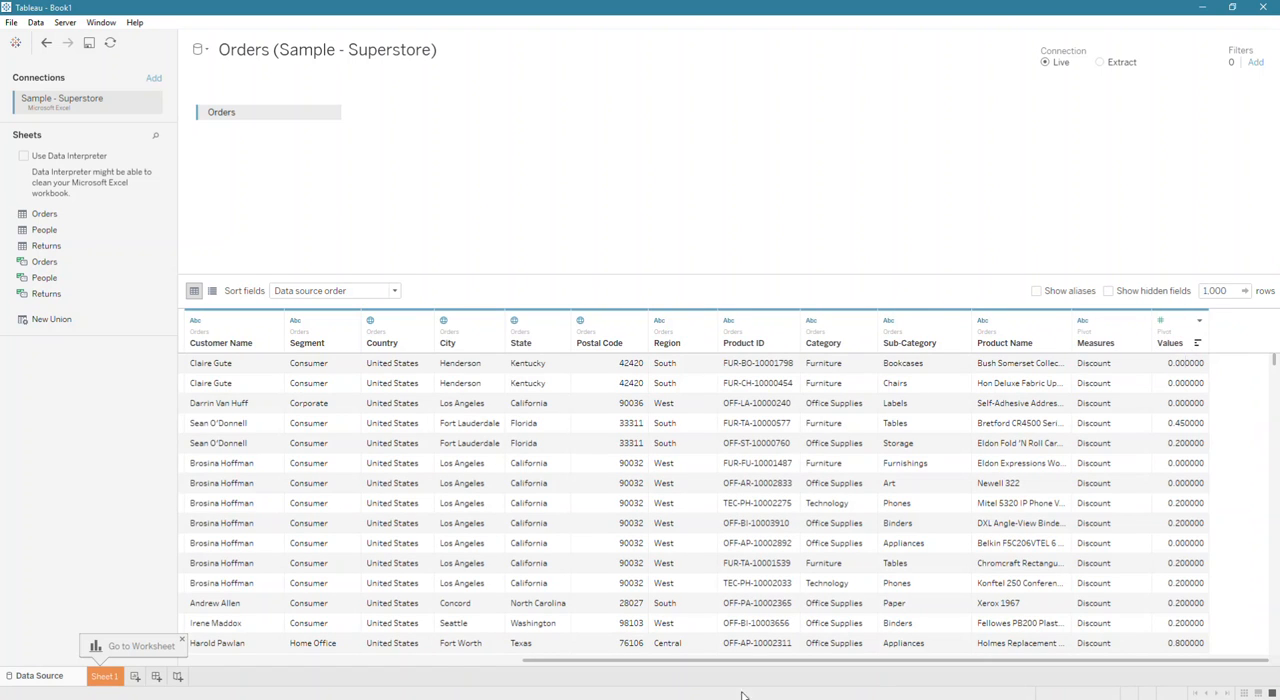
Create a horizontal bar chart on Sheet 1 with Category on rows and SUM(Values) on columns.
left_click(100, 677)
left_click_drag(43, 474, 230, 218)
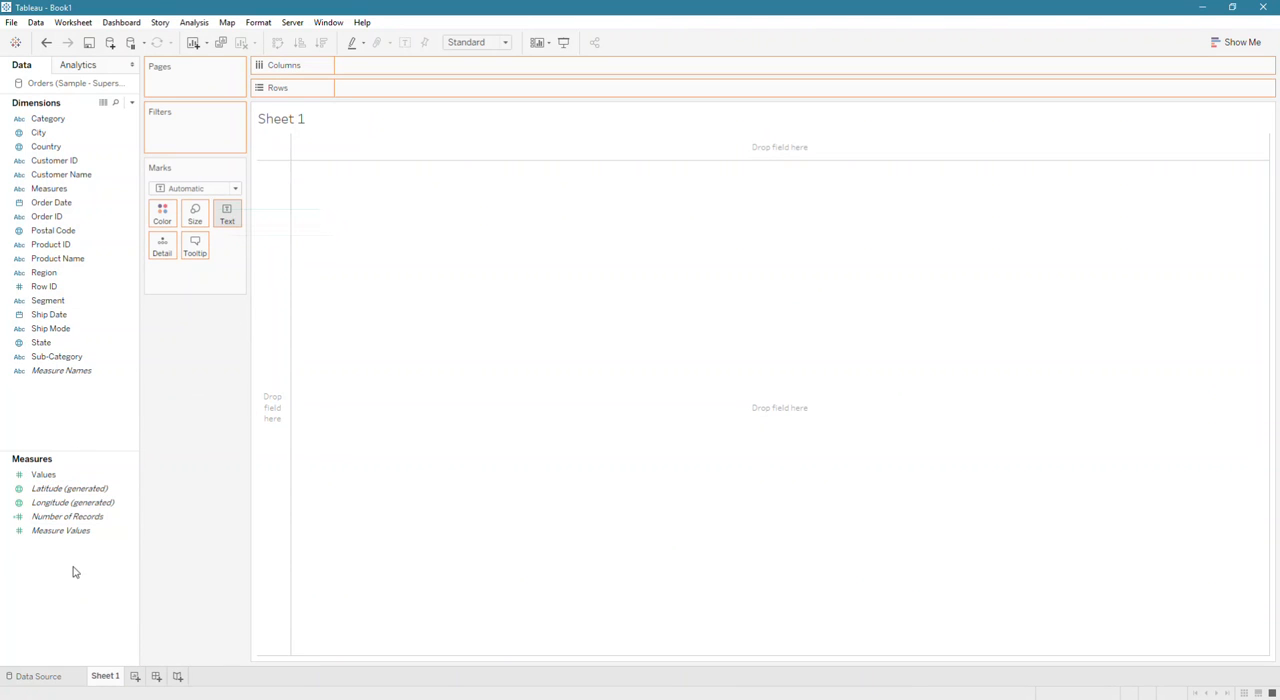
left_click_drag(48, 118, 406, 94)
left_click_drag(200, 272, 374, 64)
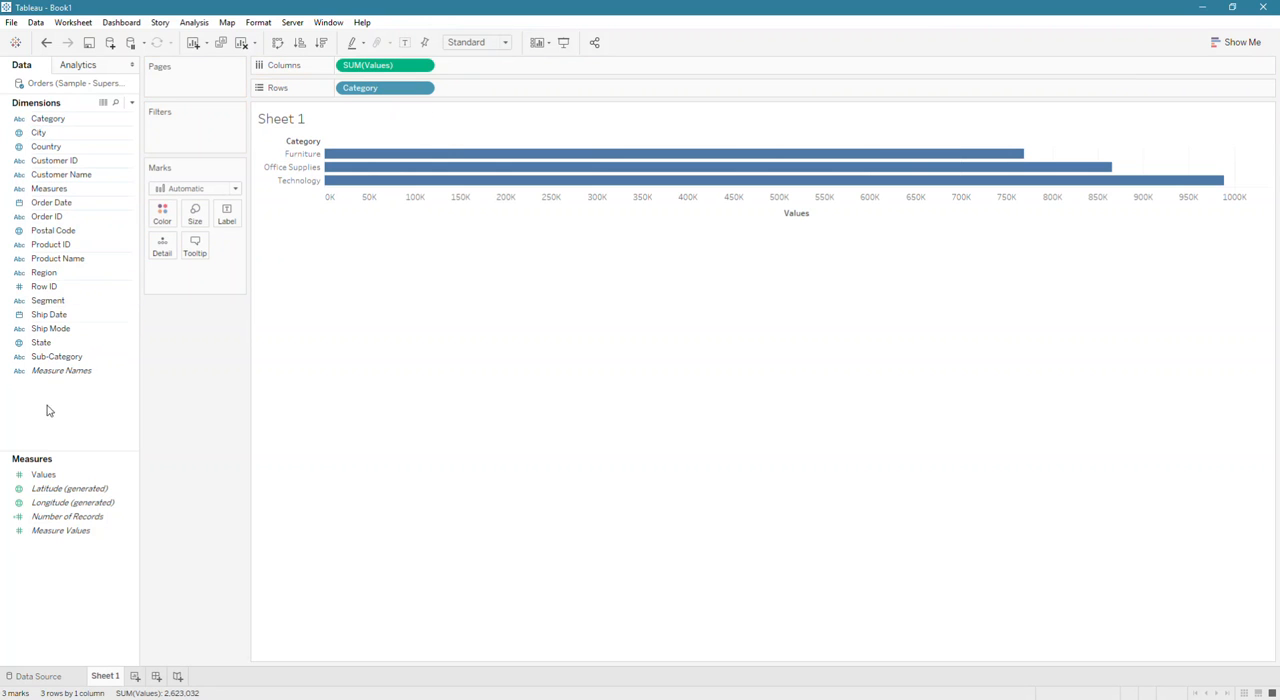
Add a Measures filter that uses all values and show its filter control beside the chart.
left_click_drag(48, 192, 200, 126)
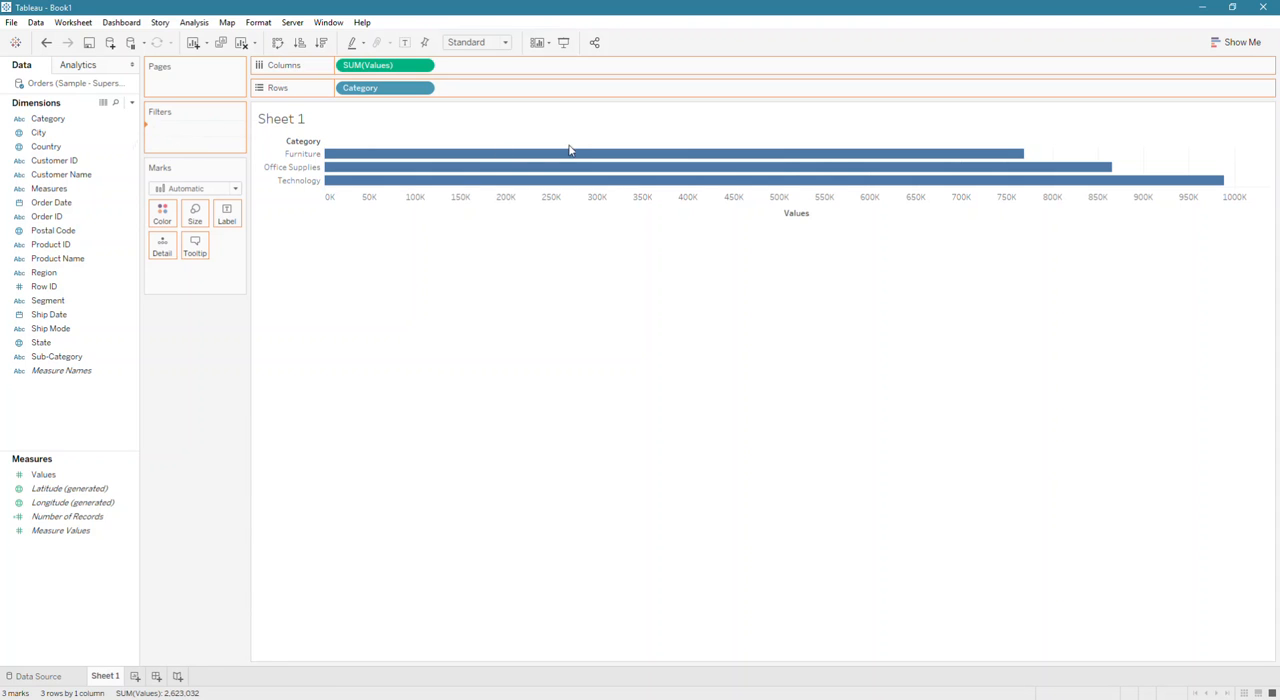
left_click(657, 221)
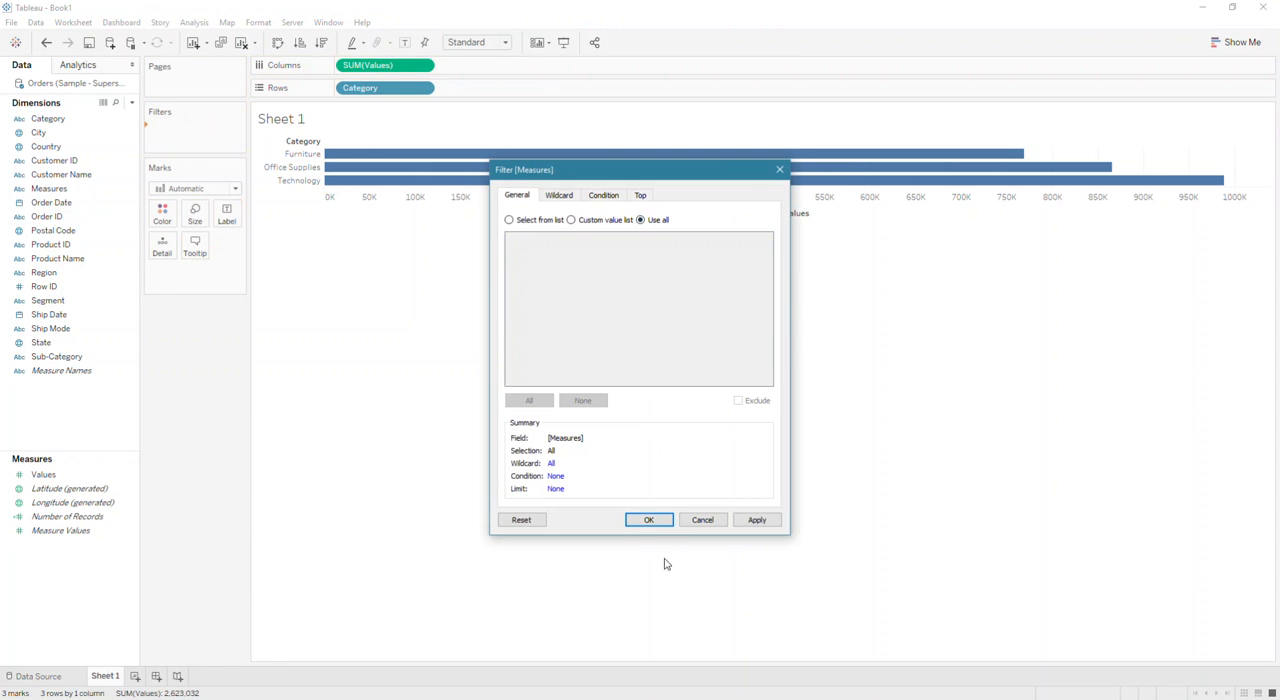
left_click(649, 520)
right_click(178, 129)
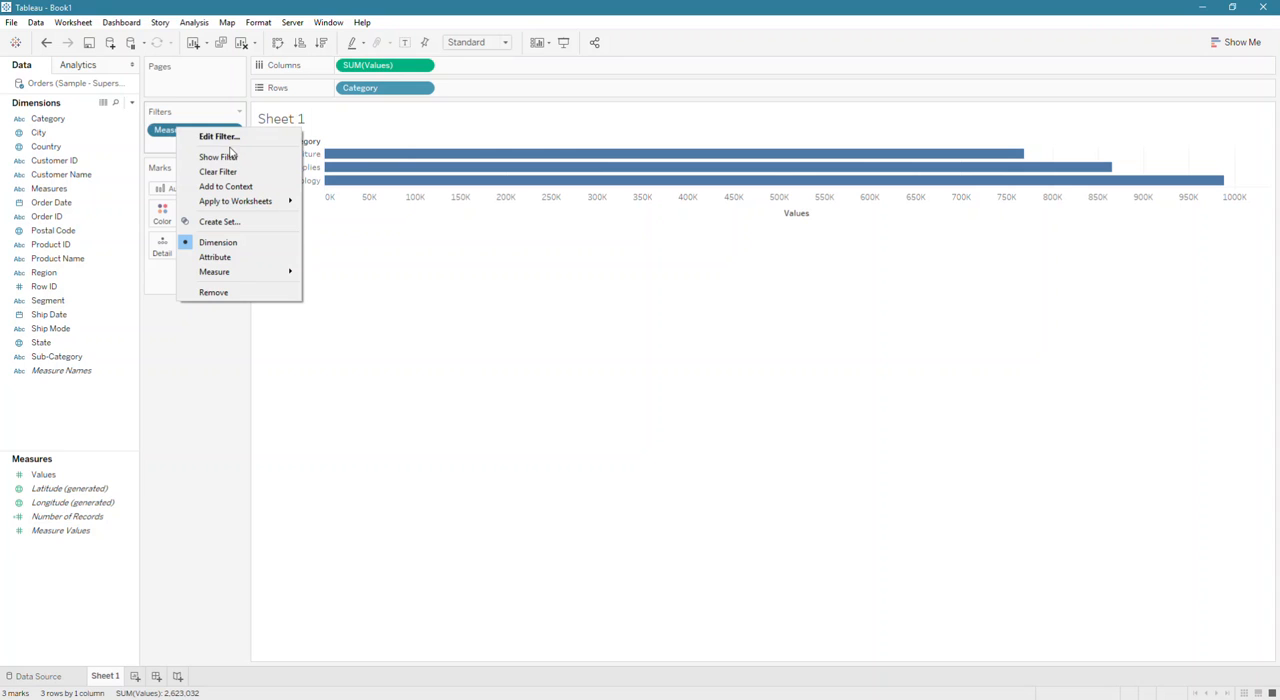
left_click(238, 156)
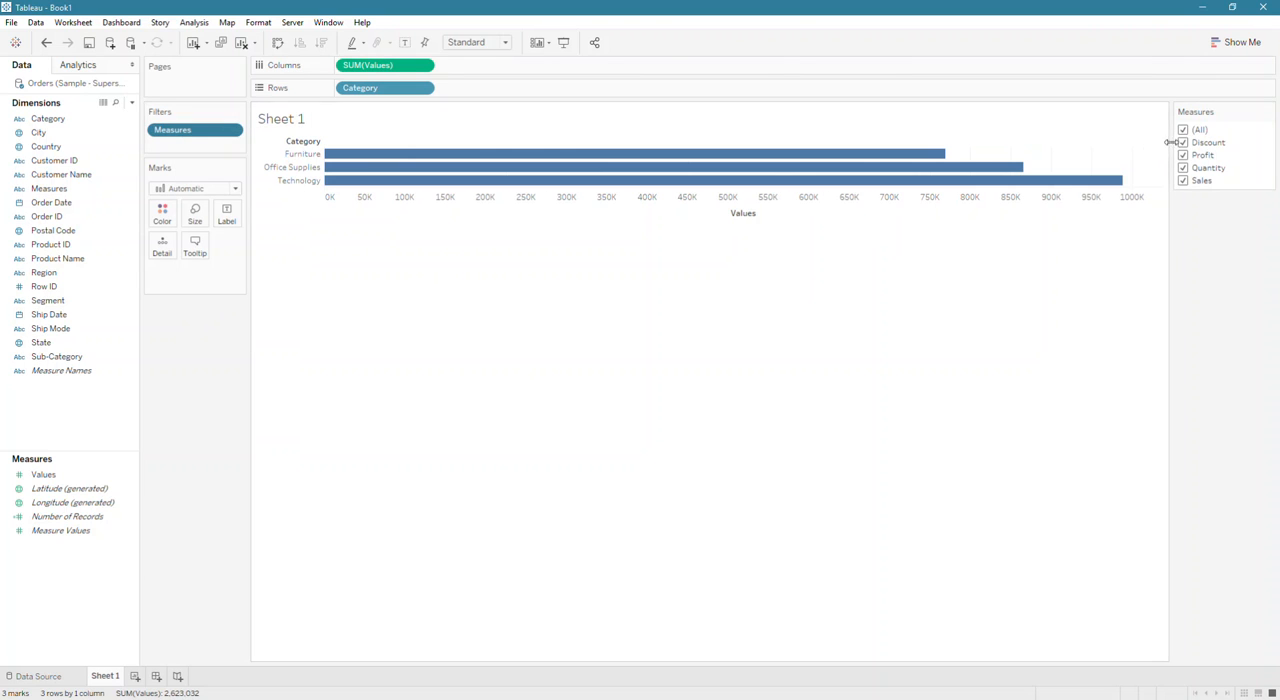
Change the Measures filter control to a single value slider and step it through Discount and Profit to Quantity.
left_click(1269, 112)
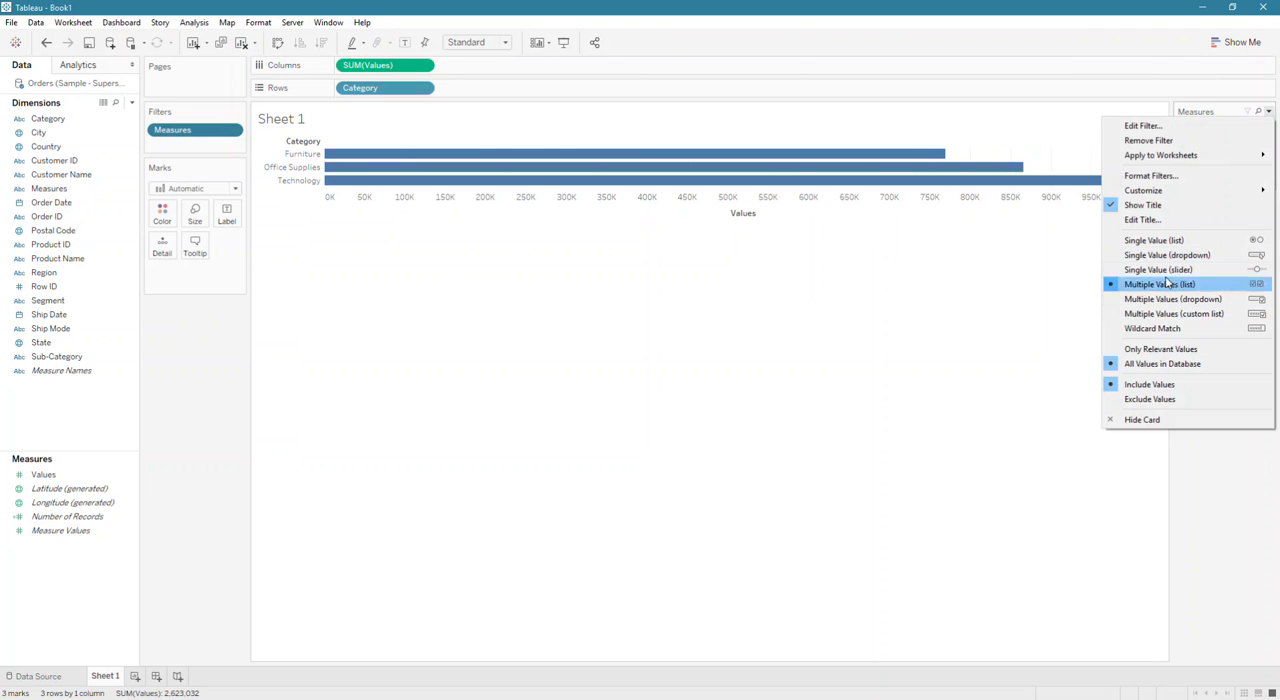
left_click(1166, 269)
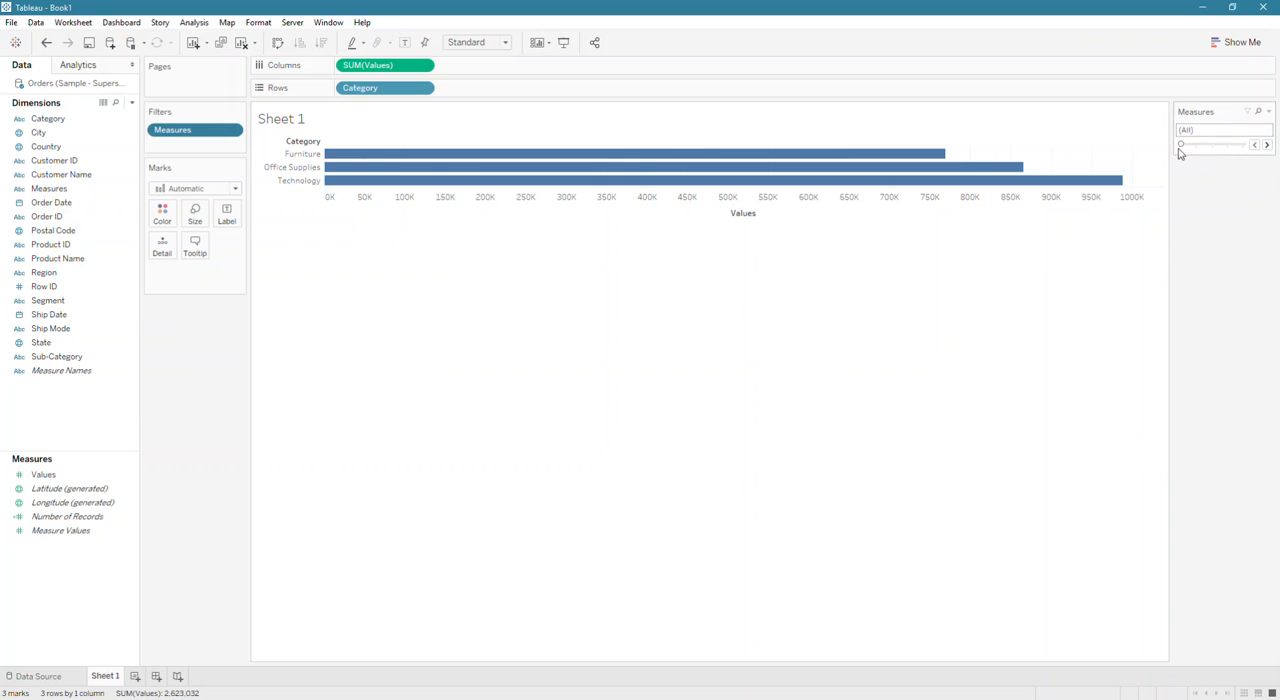
left_click(1266, 146)
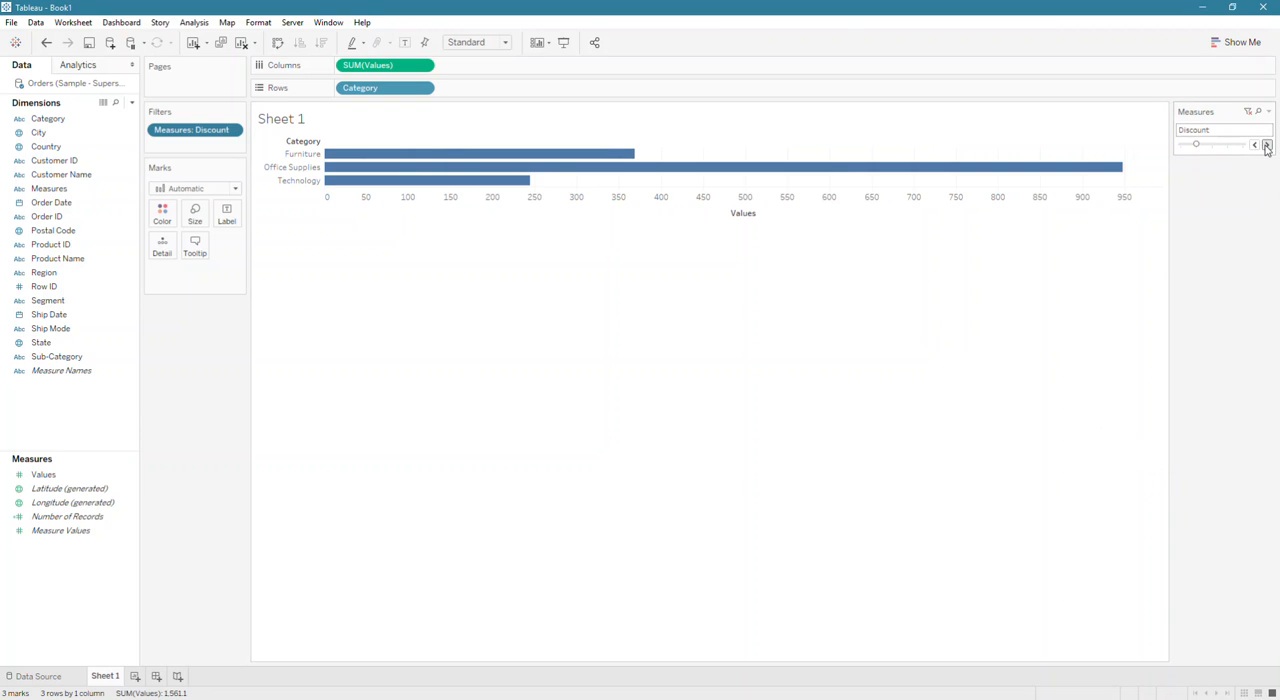
left_click(1266, 146)
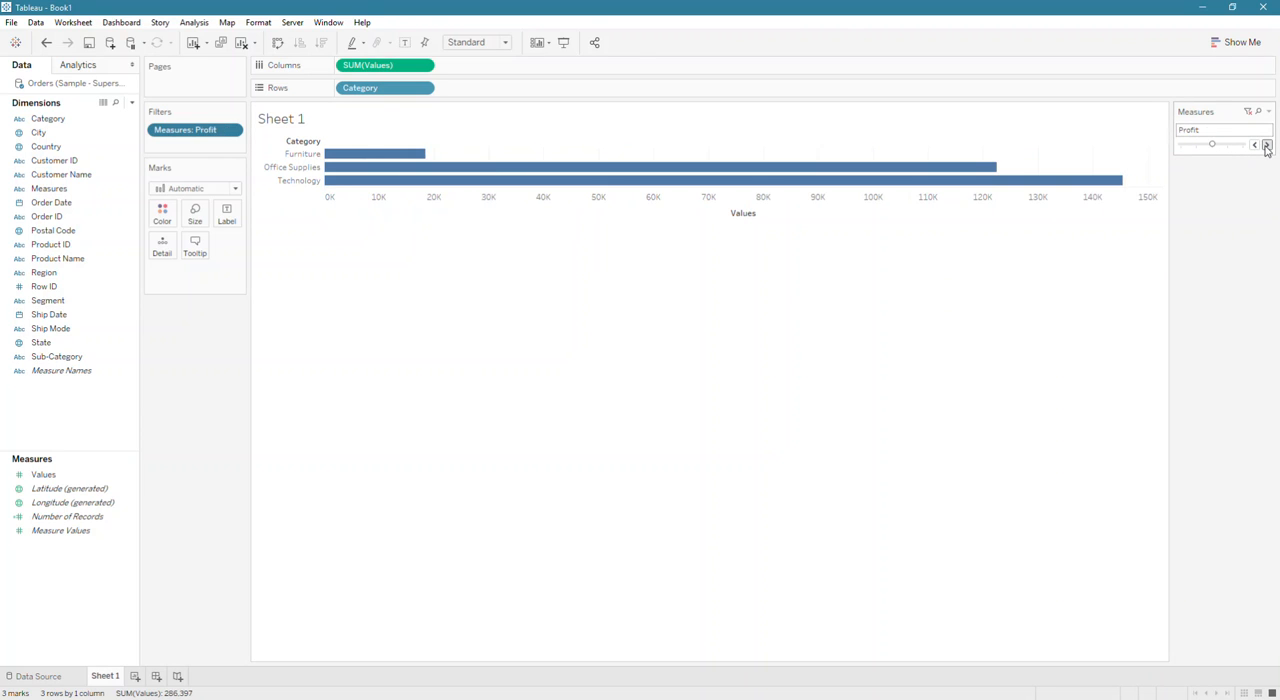
left_click(1266, 146)
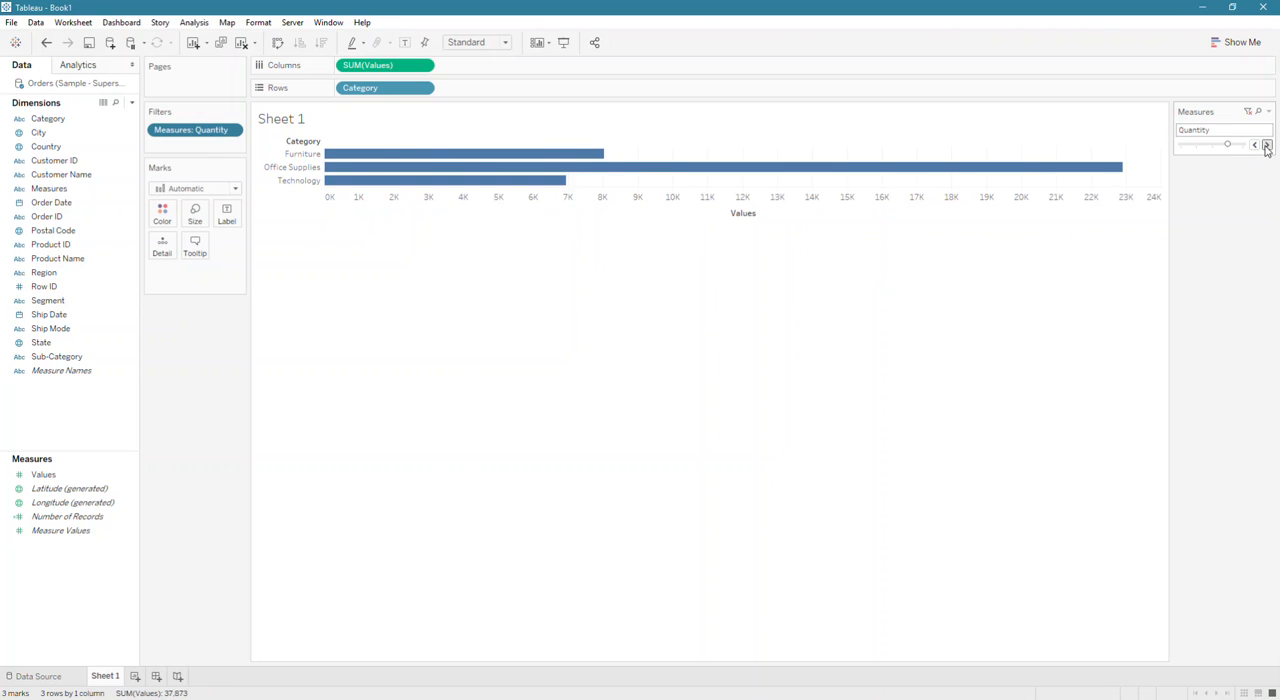